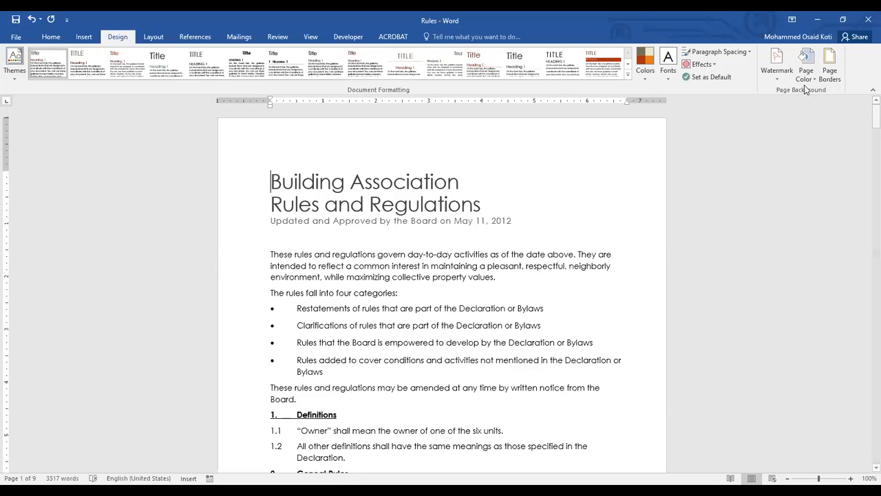
Step: Set the document's page color to the light olive-green shade from the theme colors
left_click(51, 37)
left_click(114, 36)
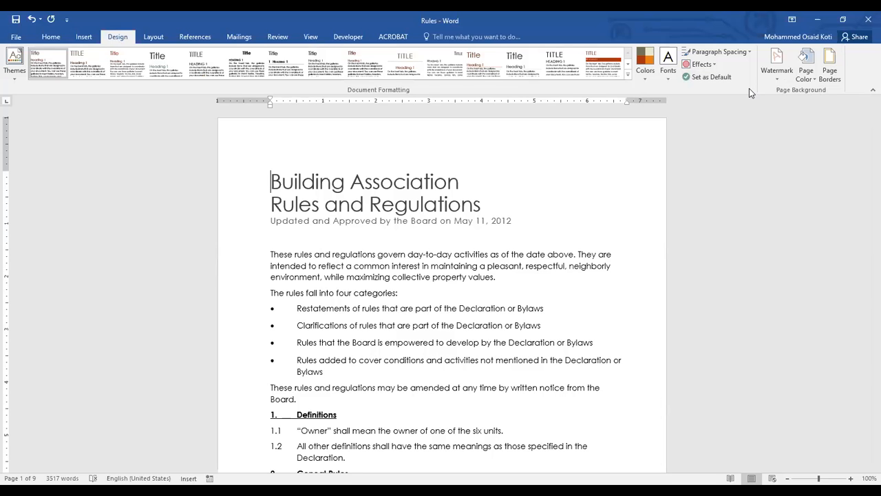
left_click(807, 79)
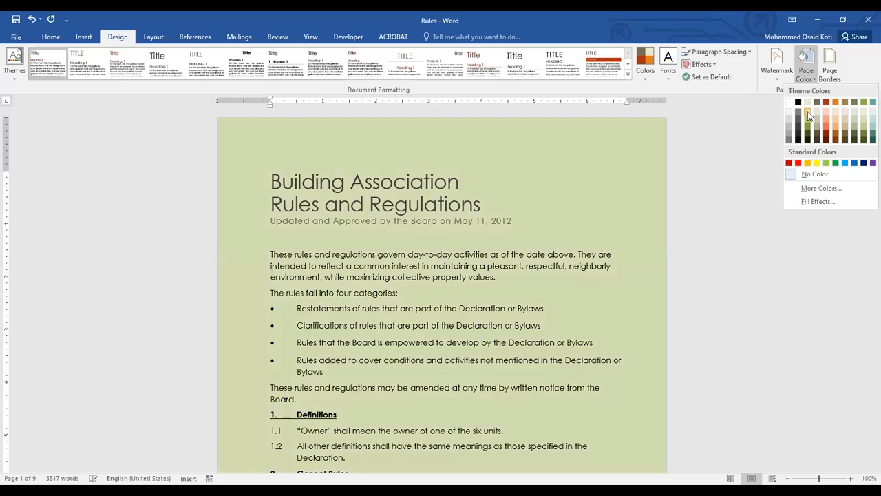
left_click(807, 111)
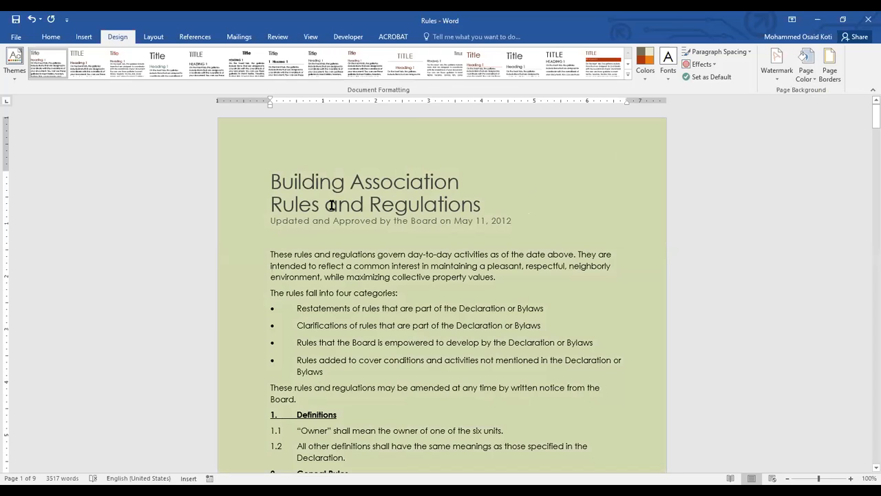
Step: Search the document for "board" and look through the list of matching passages
left_click(51, 36)
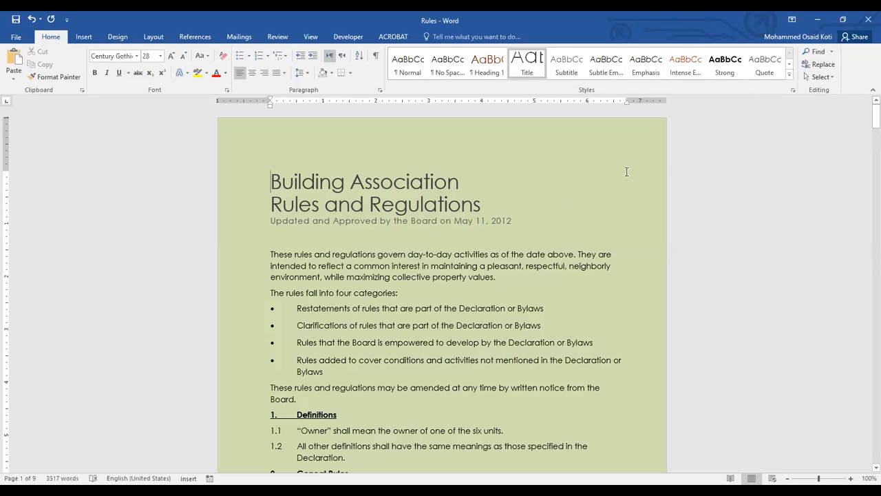
left_click(826, 55)
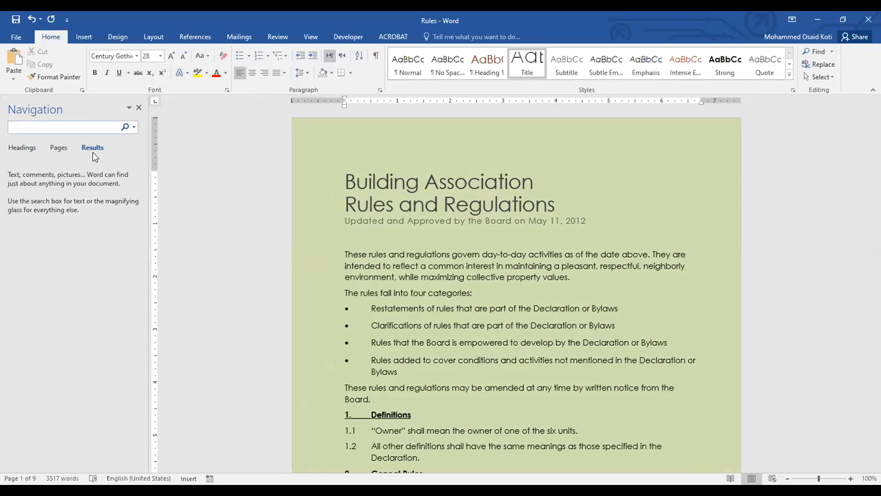
type("board")
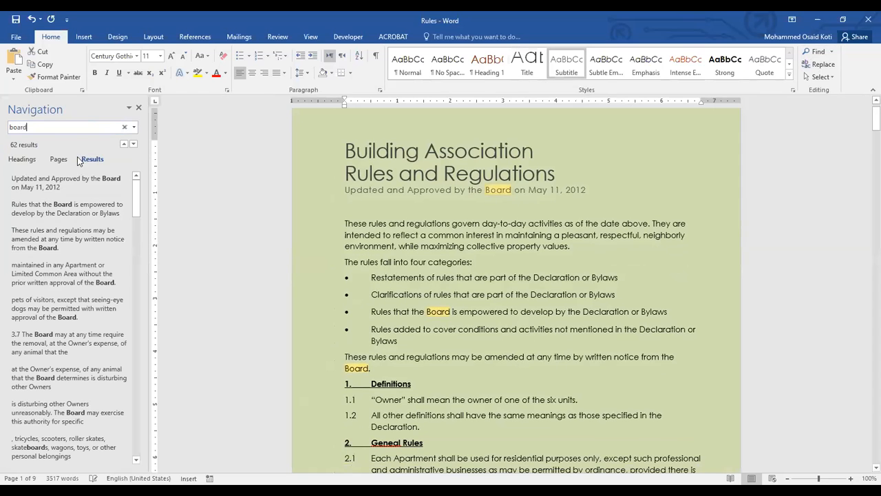
key("Return")
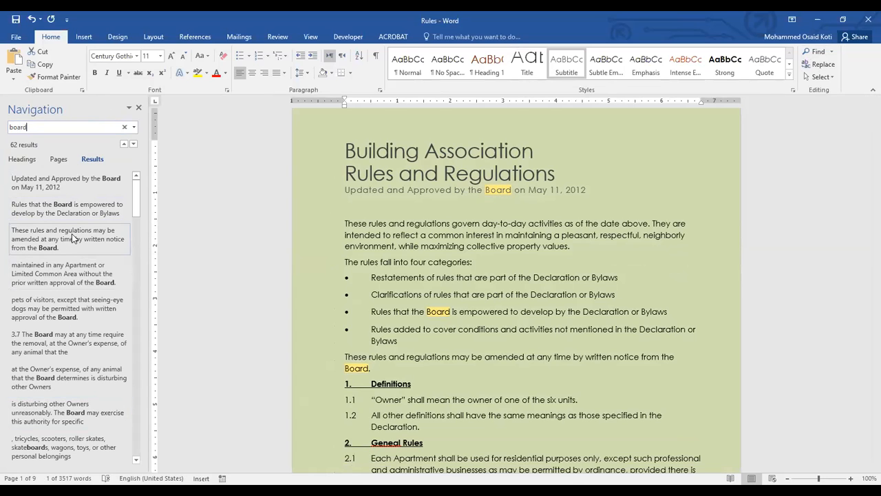
scroll(72, 239, "down", 6)
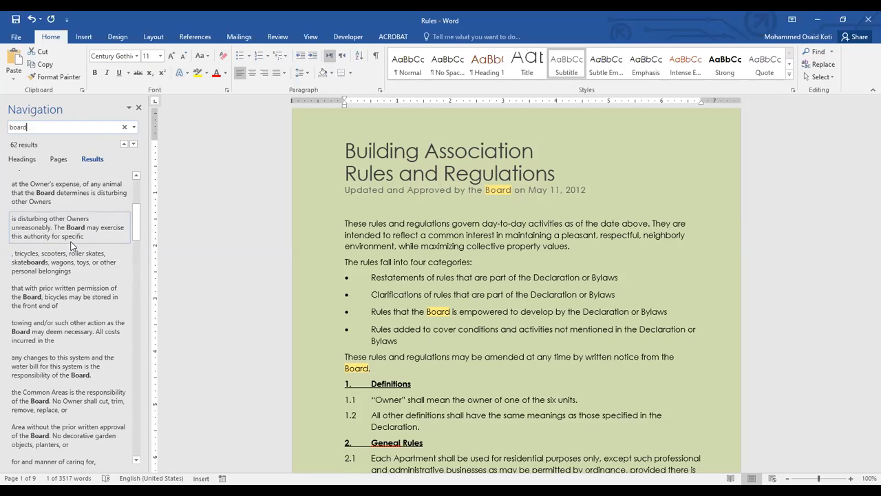
scroll(72, 246, "down", 8)
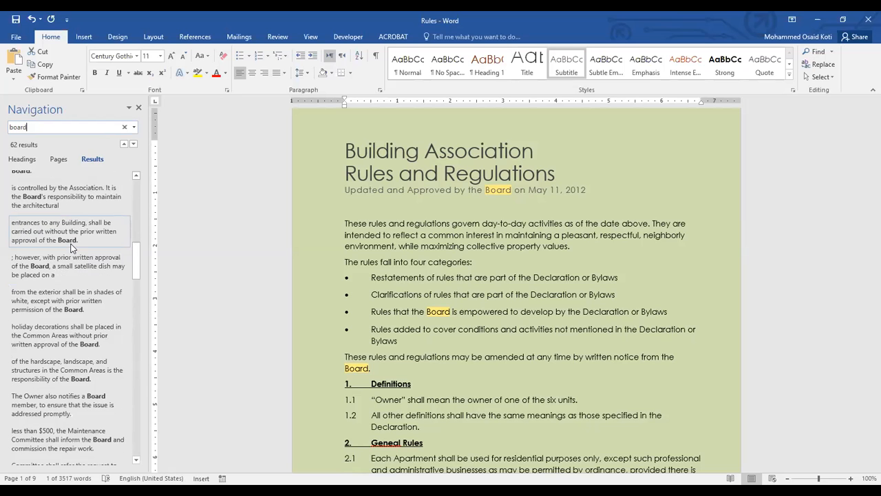
scroll(73, 252, "down", 2)
scroll(73, 254, "up", 8)
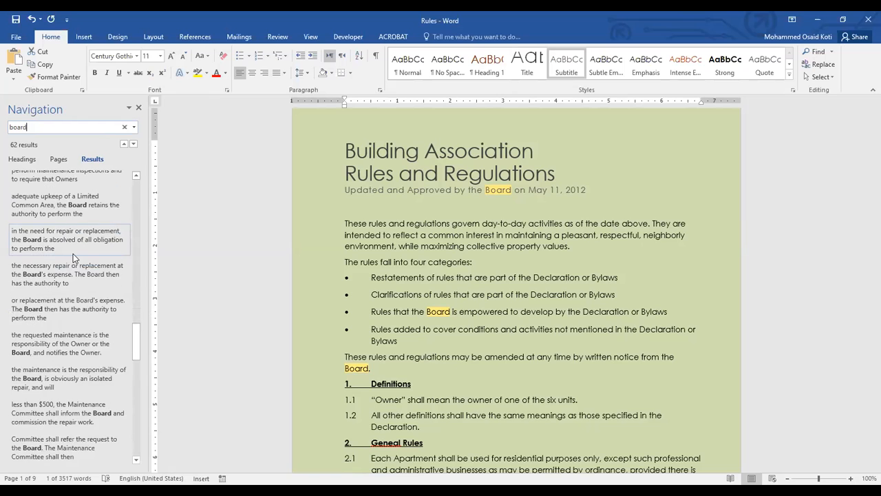
scroll(73, 253, "up", 5)
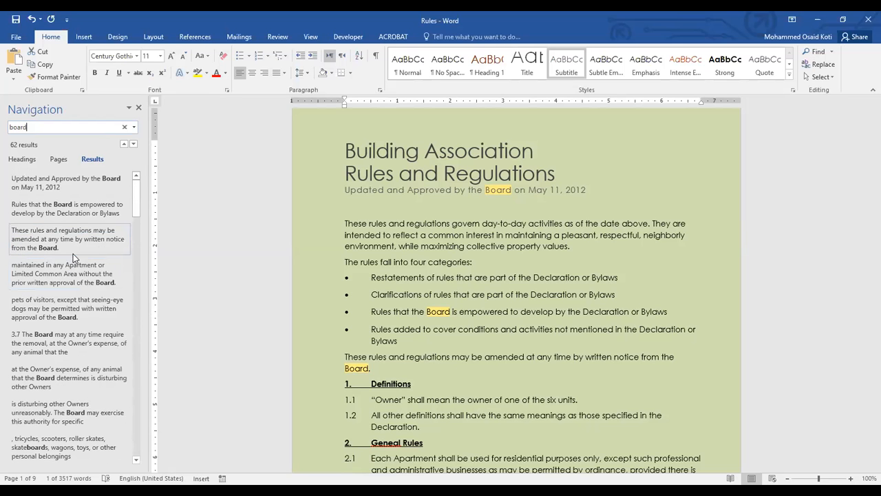
Step: Step forward through the "board" matches one by one, as far as section 8 on architectural and structural integrity
left_click(134, 146)
left_click(134, 145)
left_click(134, 146)
left_click(133, 145)
left_click(133, 146)
left_click(133, 145)
left_click(134, 146)
left_click(134, 146)
left_click(133, 145)
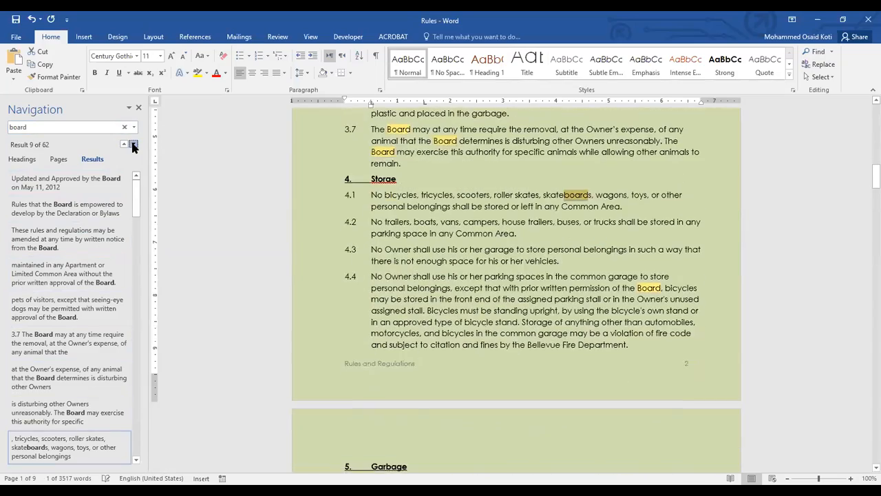
left_click(134, 145)
left_click(133, 146)
left_click(134, 145)
left_click(133, 145)
left_click(134, 146)
left_click(134, 145)
left_click(134, 145)
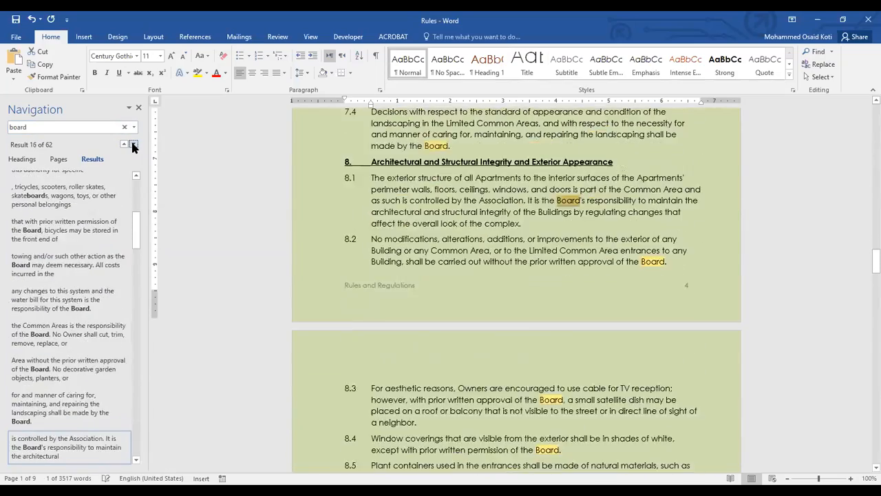
left_click(133, 145)
Step: Step backward through the "board" matches past the first one to those on page 9, and close the search
left_click(125, 145)
left_click(125, 145)
left_click(124, 146)
left_click(125, 145)
left_click(124, 145)
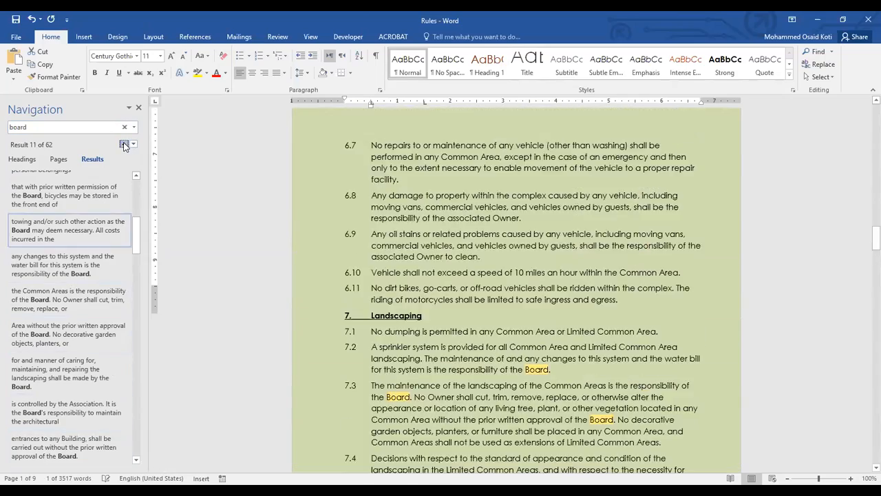
left_click(125, 145)
left_click(124, 145)
left_click(125, 145)
left_click(124, 145)
left_click(124, 145)
left_click(125, 145)
left_click(125, 145)
left_click(125, 145)
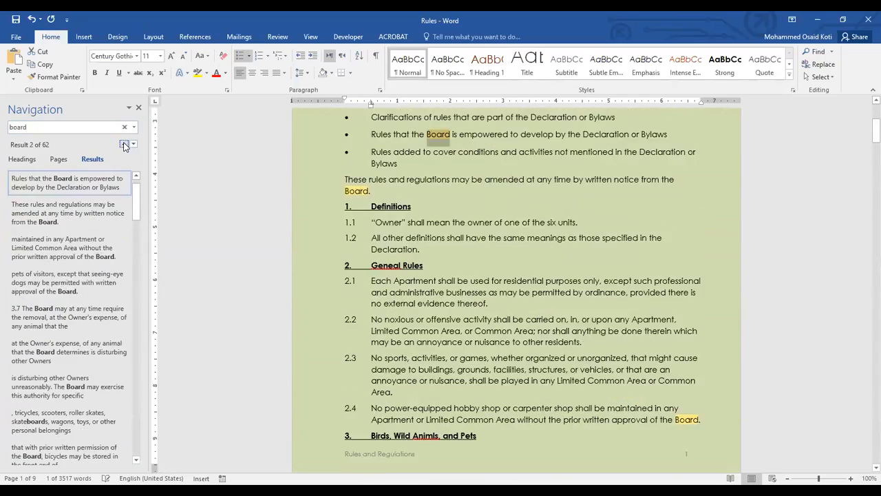
left_click(125, 145)
left_click(125, 145)
left_click(125, 146)
left_click(124, 145)
left_click(124, 145)
left_click(125, 145)
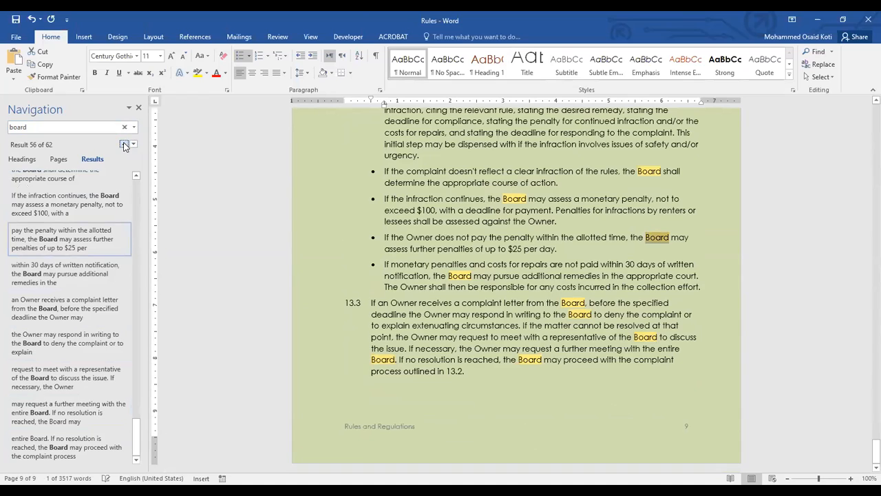
left_click(139, 109)
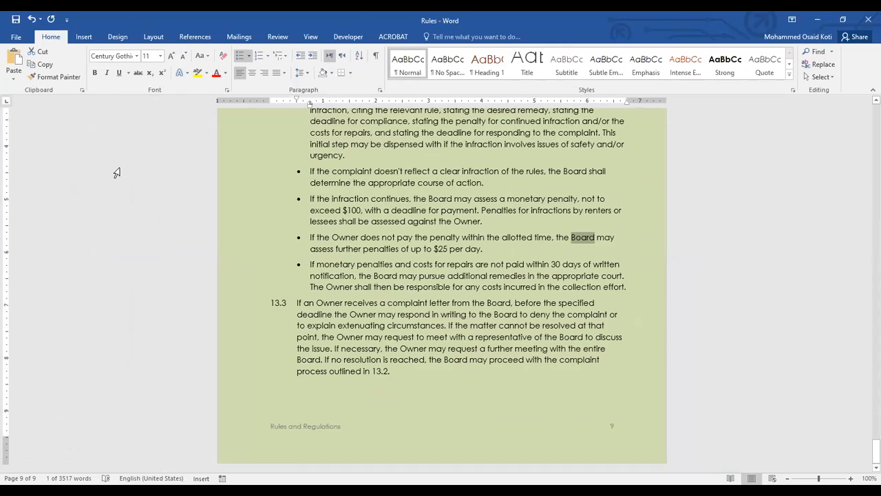
Step: Reopen and close the search for the selected word "Board", and return to the beginning of the document
key("ctrl+f")
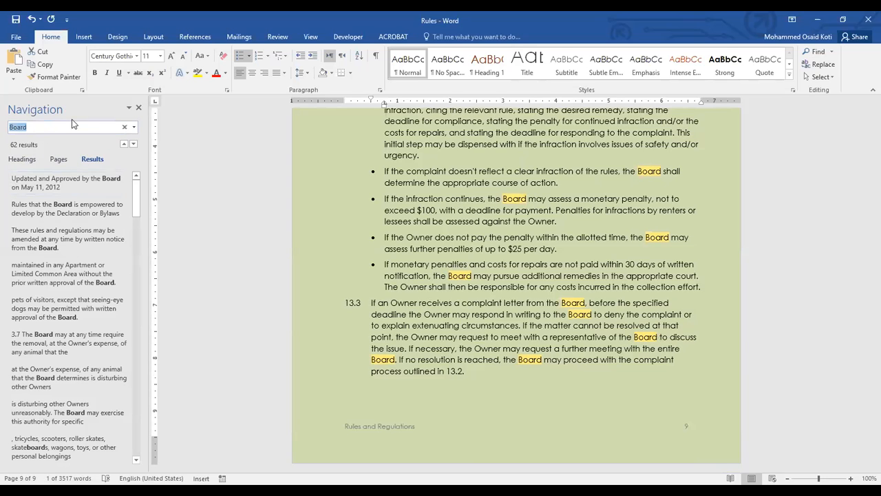
left_click(138, 110)
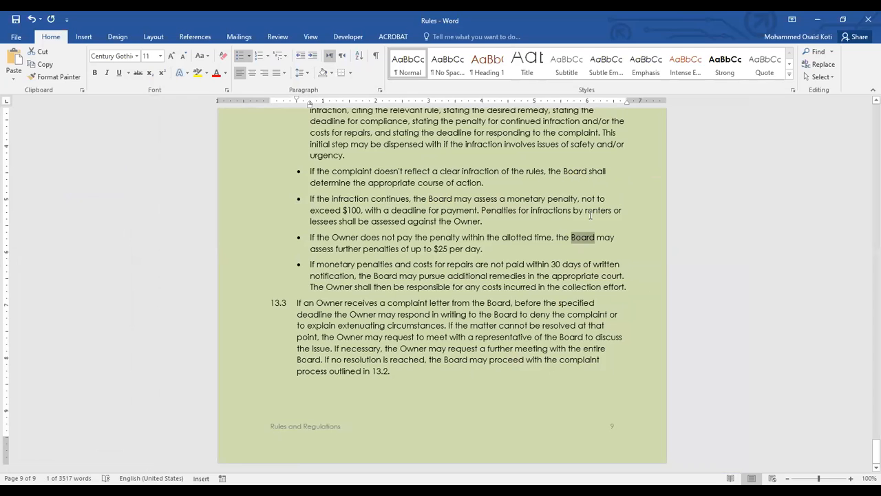
key("ctrl+Home")
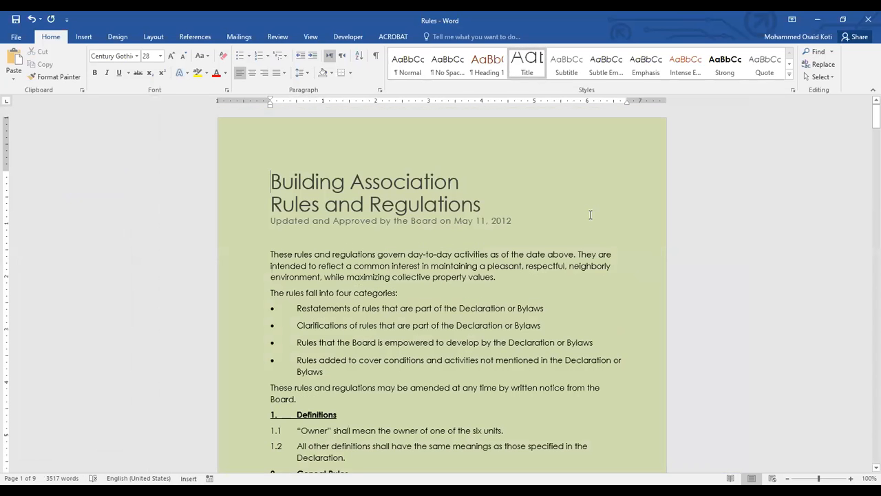
Step: Open Find and Replace and examine its Find, Replace and Go To settings and the additional search options
left_click(823, 64)
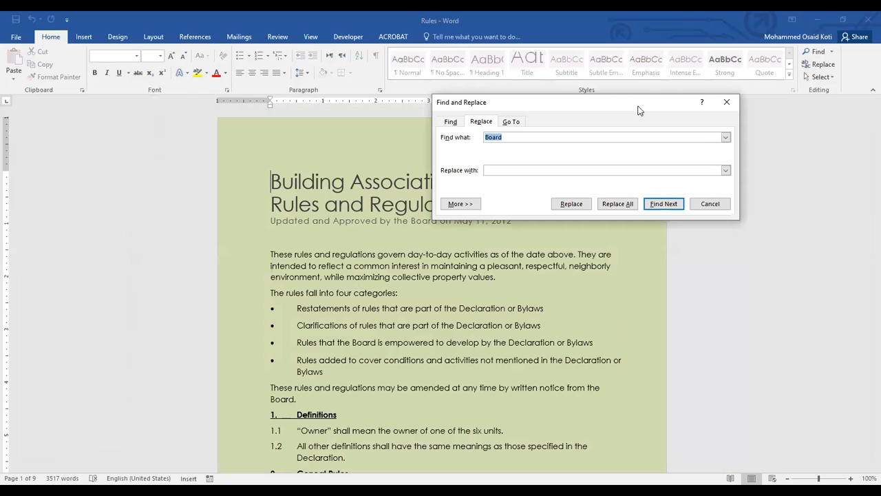
left_click_drag(639, 110, 445, 195)
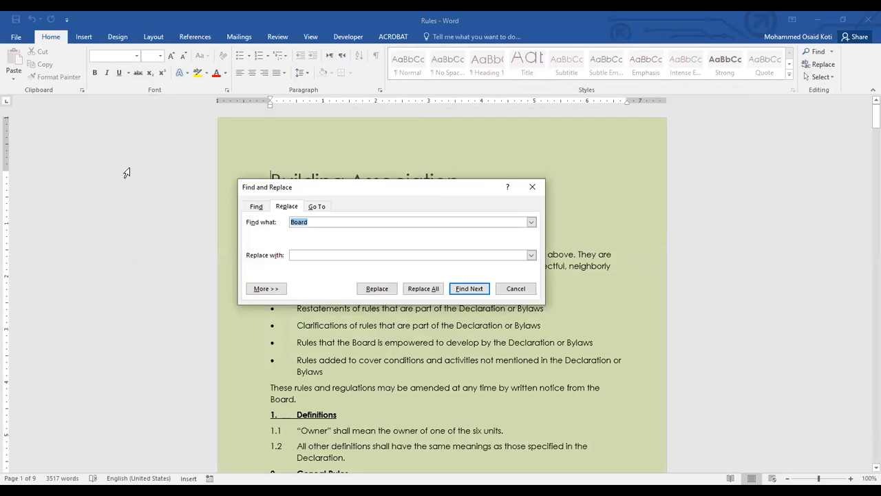
left_click(257, 207)
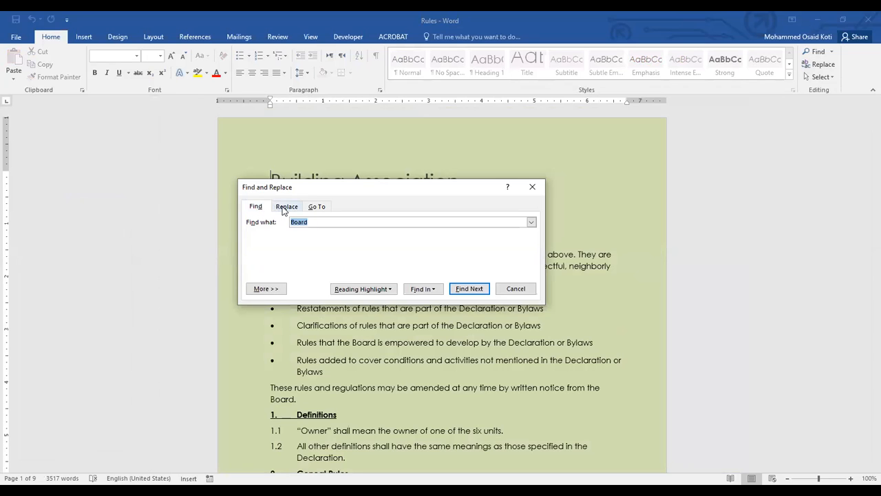
left_click(284, 209)
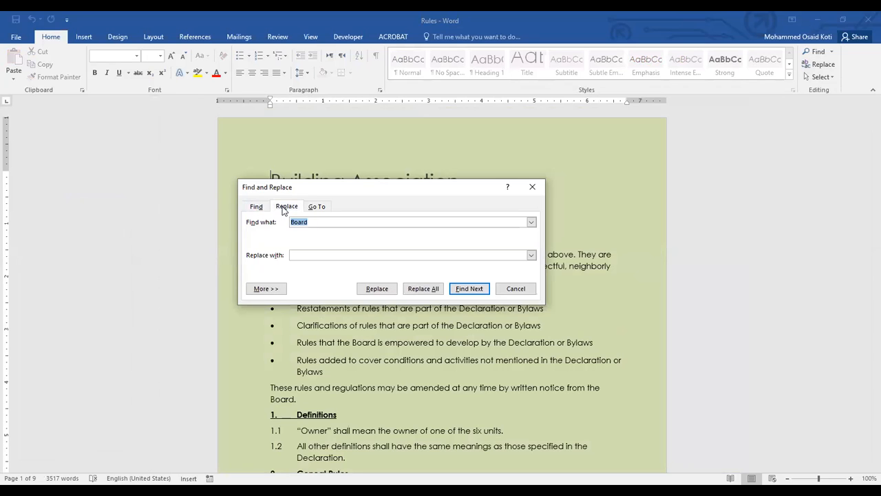
left_click(314, 209)
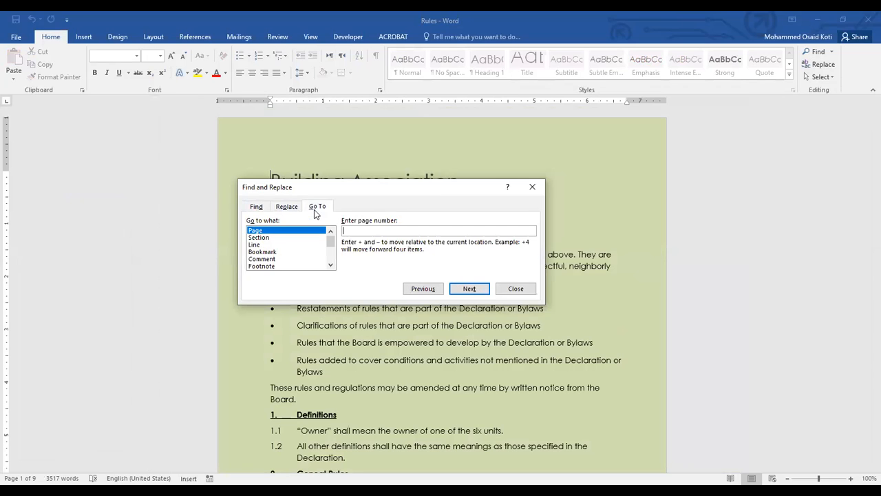
left_click(256, 208)
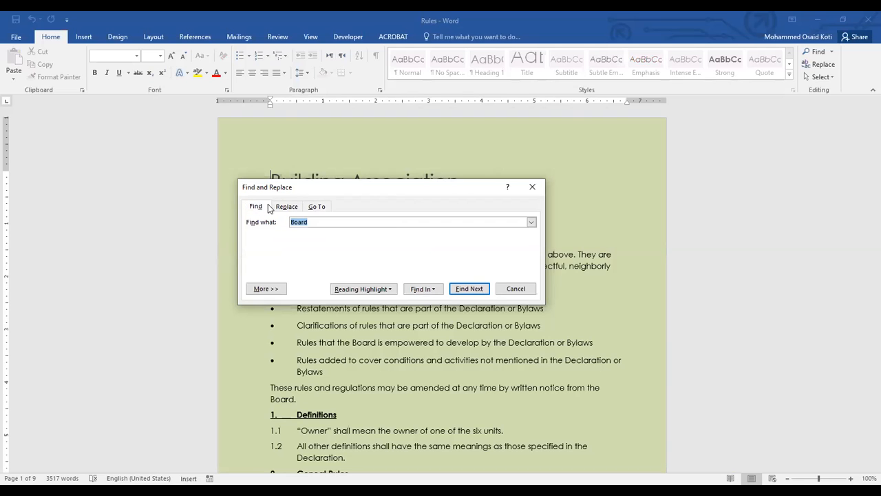
left_click(287, 210)
left_click(315, 210)
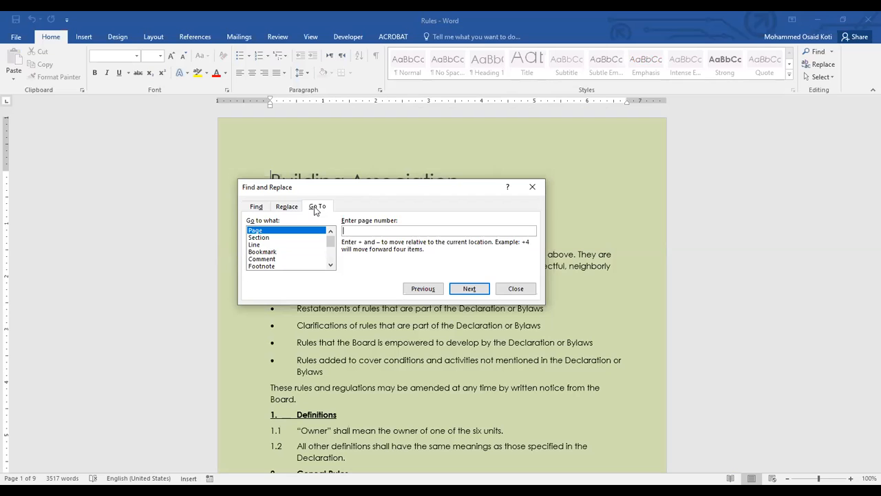
left_click(255, 208)
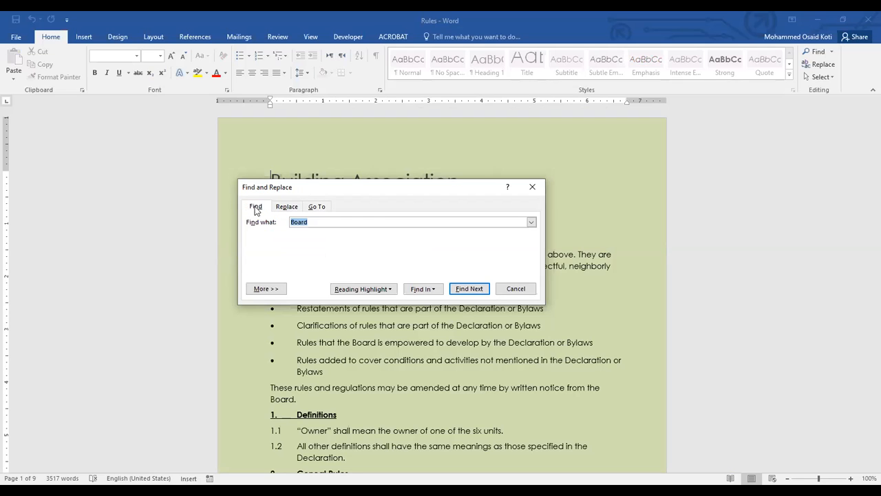
left_click(272, 291)
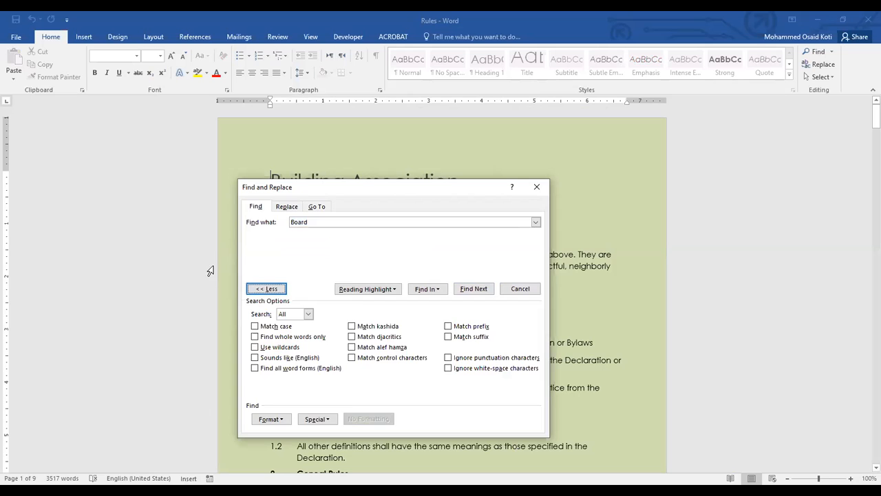
left_click(266, 291)
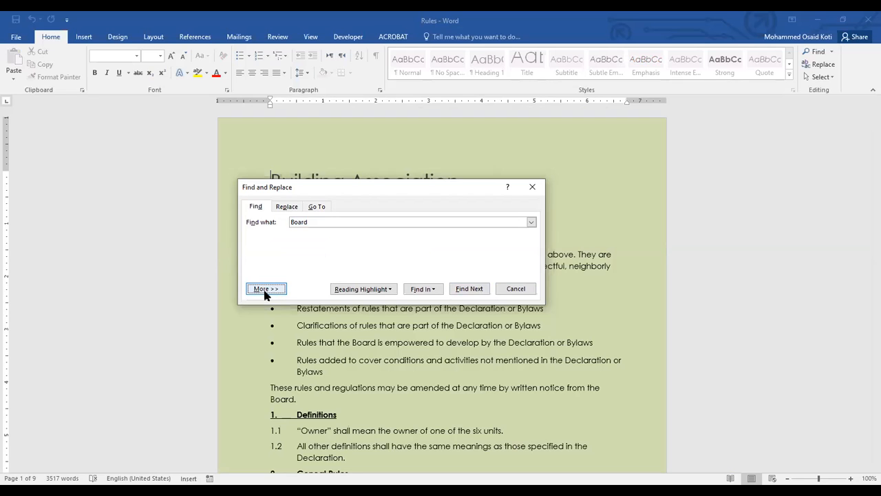
Step: Set up replacing "Board" with "Association", keep the document text in view, and find the first occurrence
left_click(286, 207)
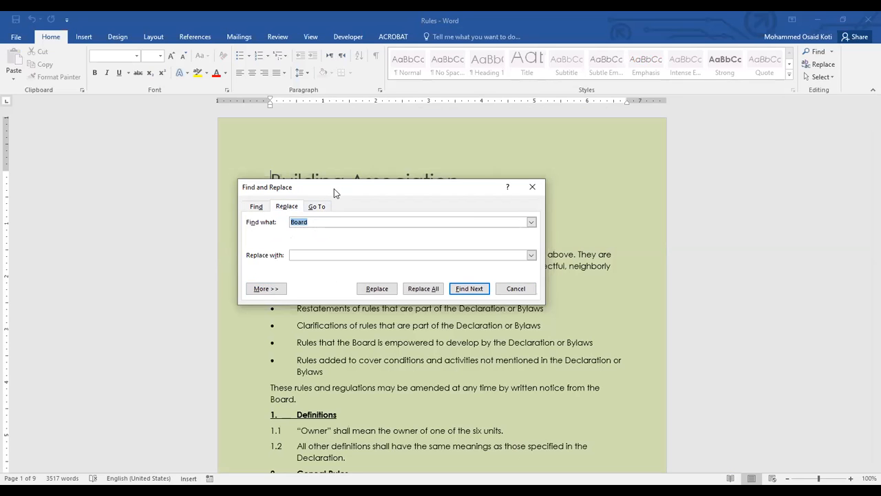
left_click_drag(334, 189, 557, 97)
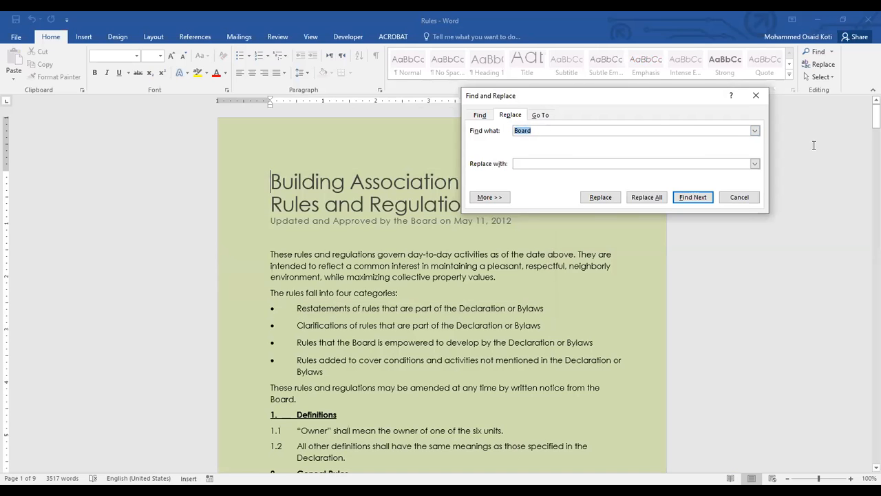
key("Tab")
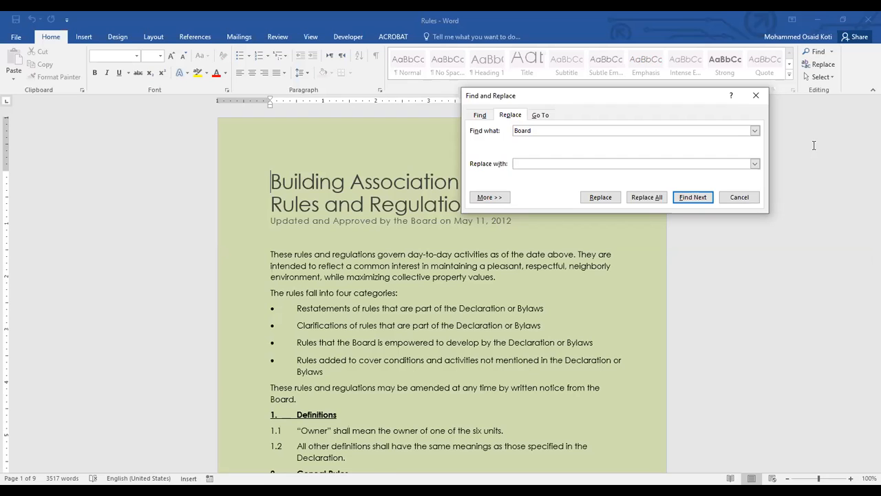
type("Association")
left_click_drag(572, 104, 150, 49)
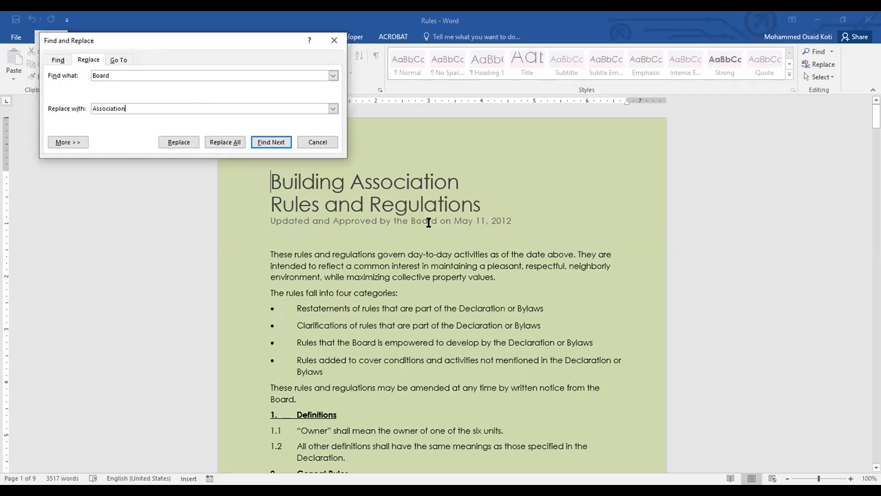
left_click(281, 143)
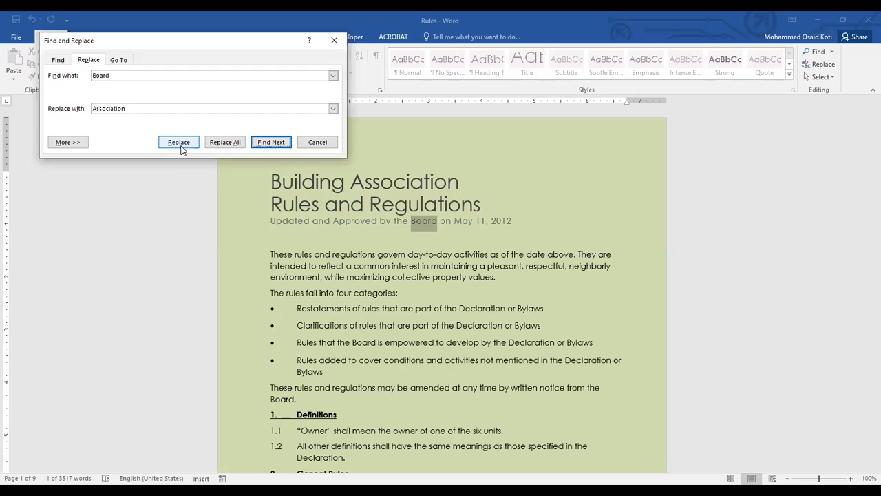
Step: Step through the matches to "Board" at the end of rule 2.4, replace that occurrence with "Association", and close Find and Replace
left_click(262, 144)
left_click(262, 144)
left_click(261, 144)
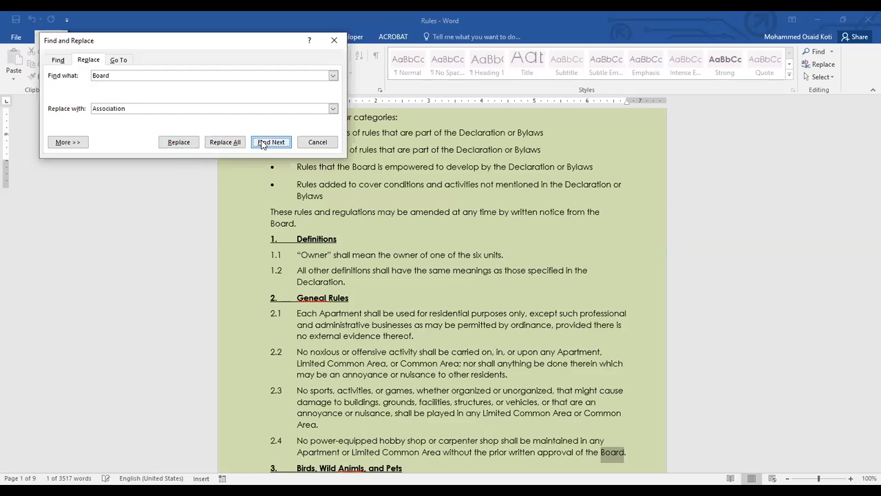
left_click(261, 144)
scroll(517, 344, "up", 4)
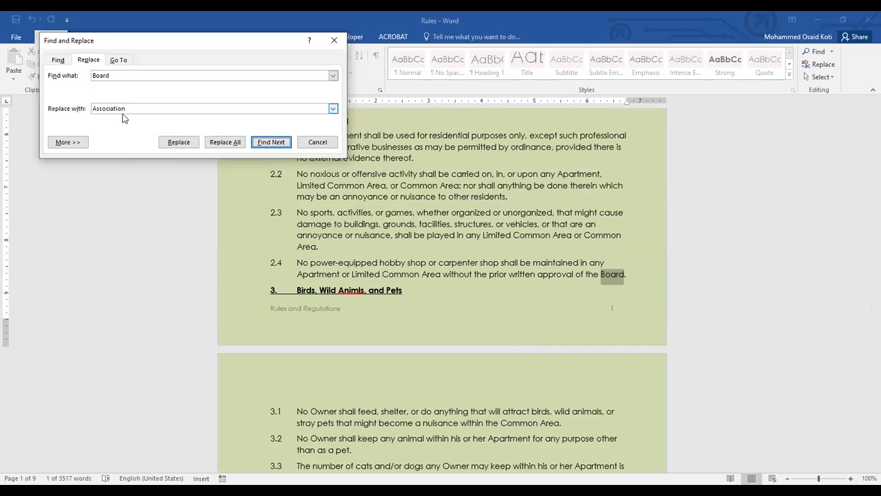
left_click(189, 142)
scroll(573, 262, "up", 10)
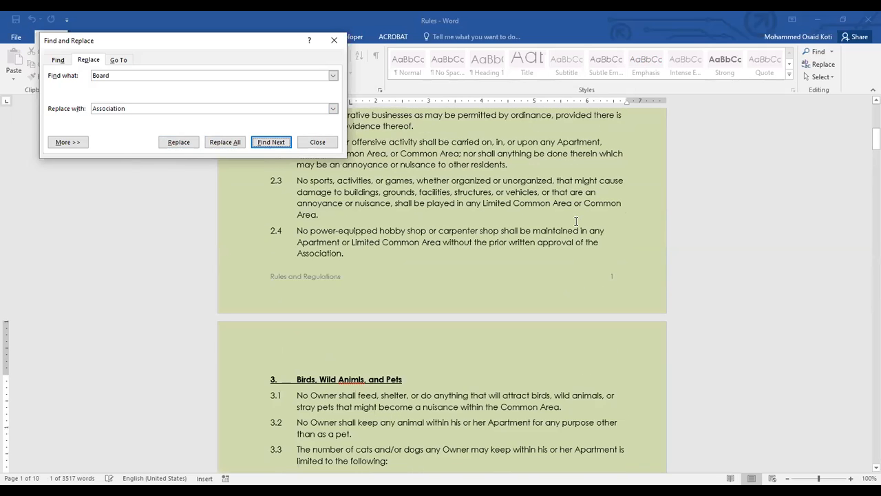
scroll(577, 222, "up", 1)
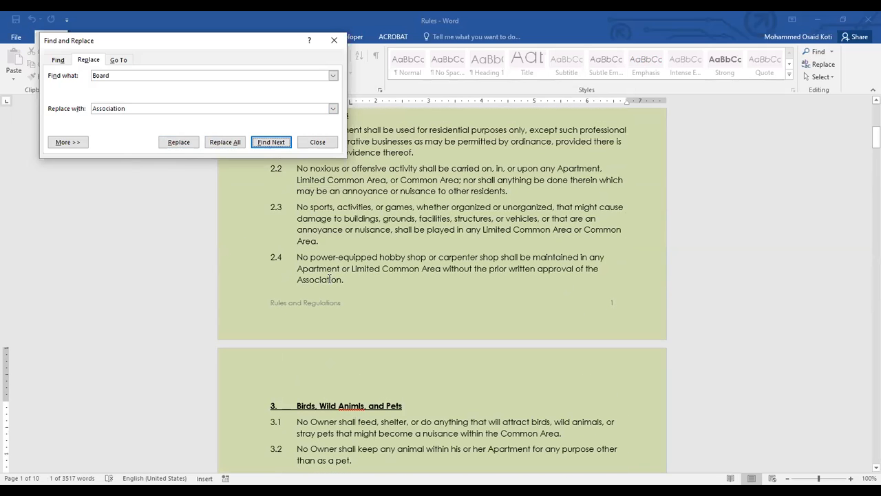
left_click(318, 142)
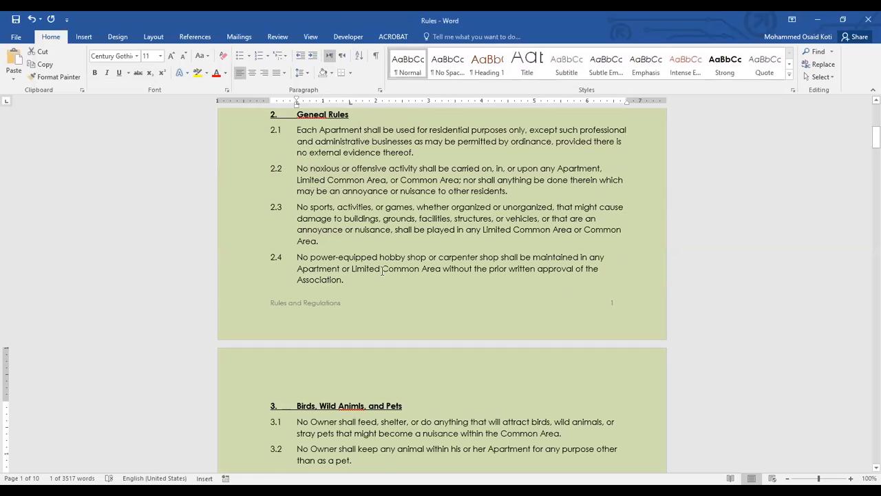
Step: Replace all remaining occurrences of "Board" with "Association", including those from the beginning of the document, and return to the document's start
scroll(382, 270, "up", 9)
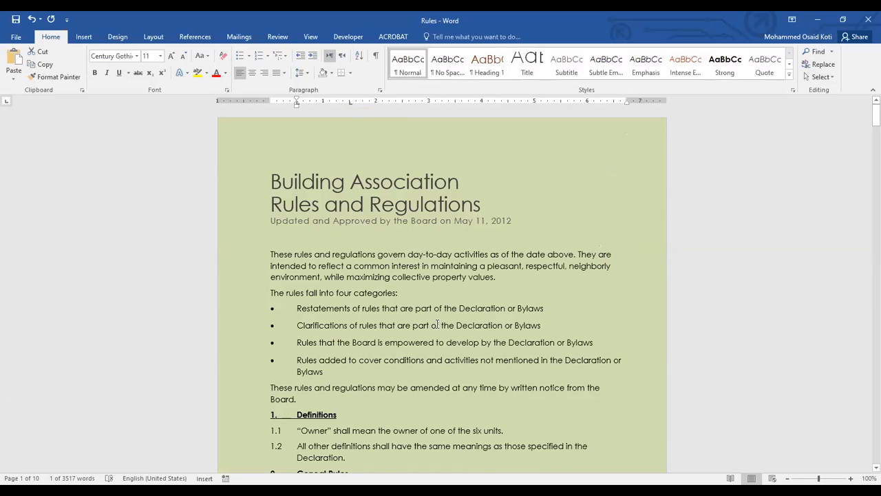
key("ctrl+h")
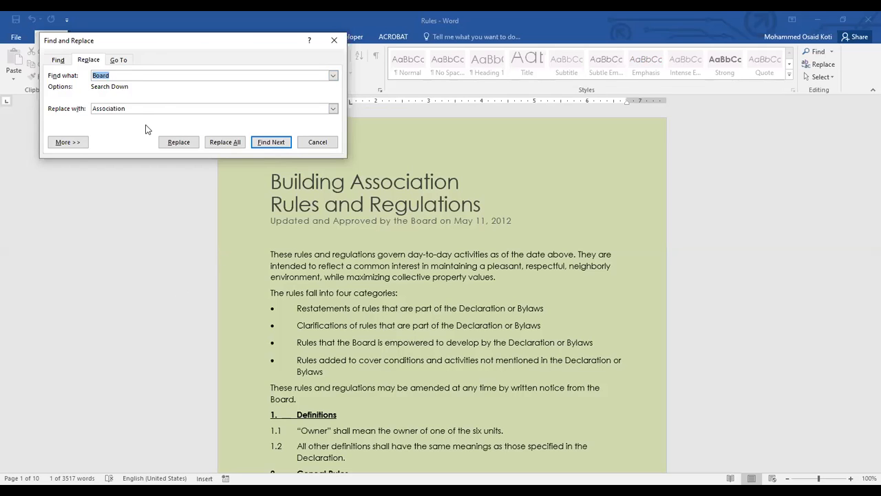
left_click(221, 142)
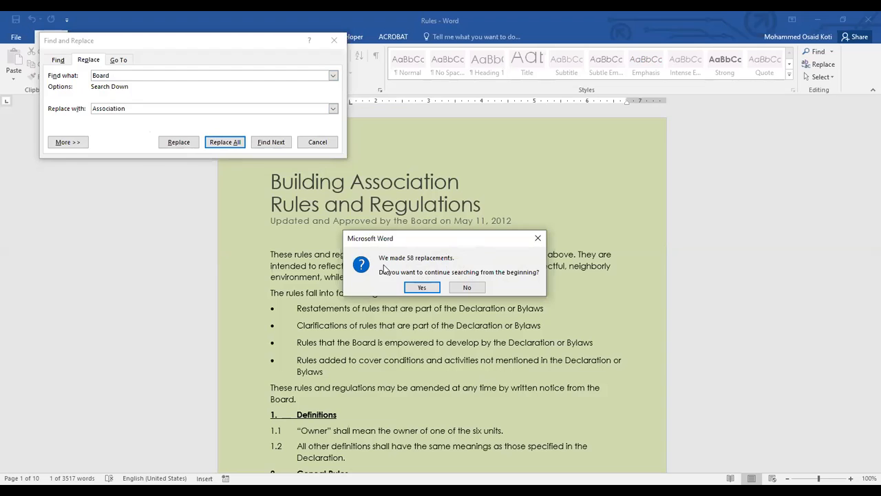
left_click(430, 288)
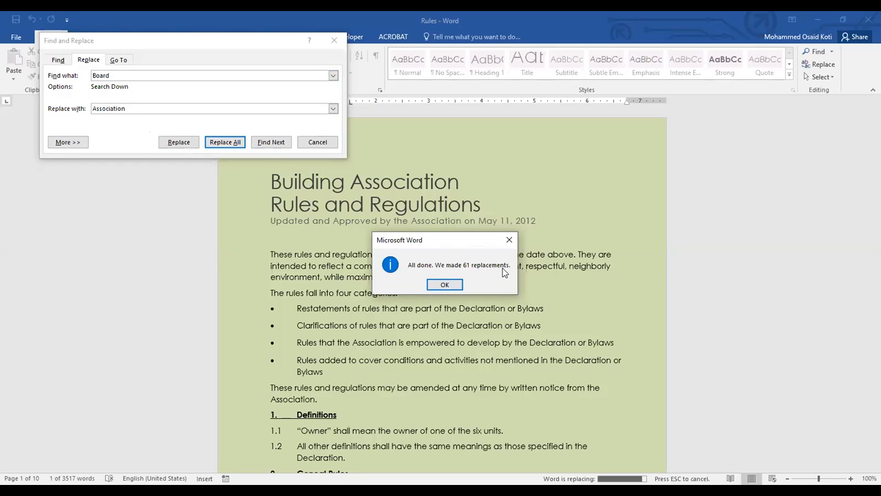
left_click(451, 285)
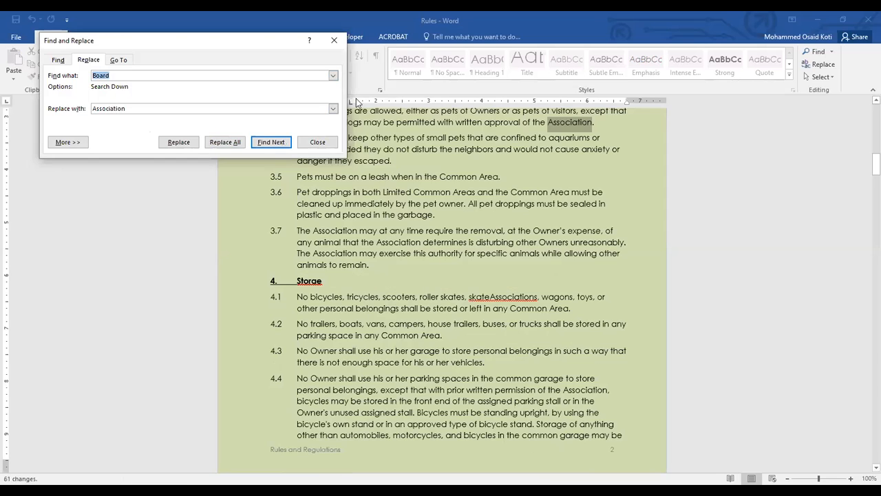
left_click(317, 143)
scroll(424, 248, "up", 20)
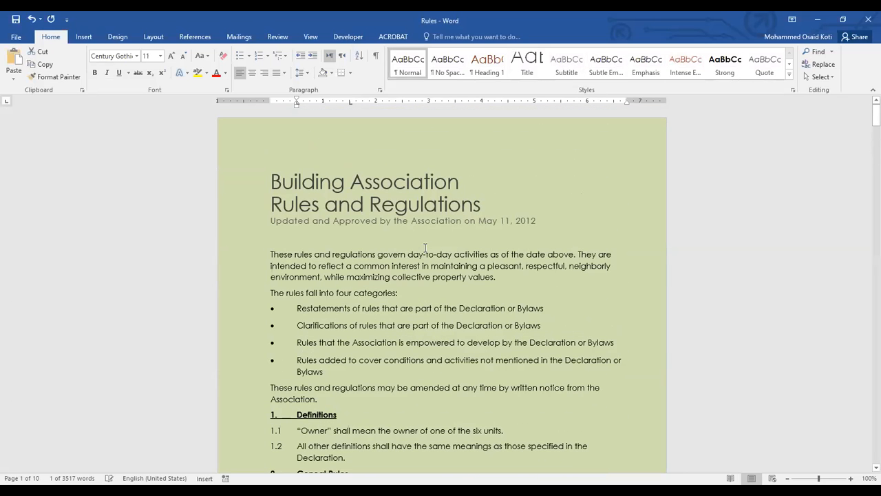
key("ctrl+Home")
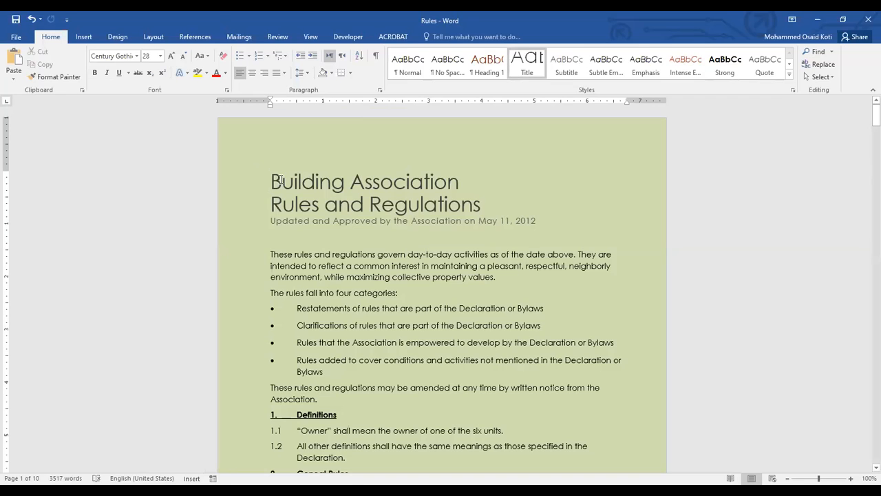
Step: Start a spelling and grammar check and change all occurrences of "Geneal" to "General"
left_click(277, 38)
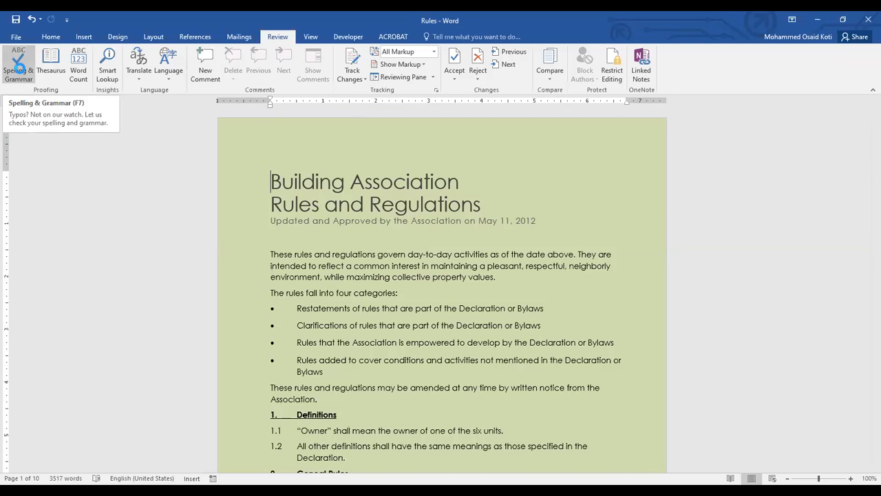
left_click(18, 71)
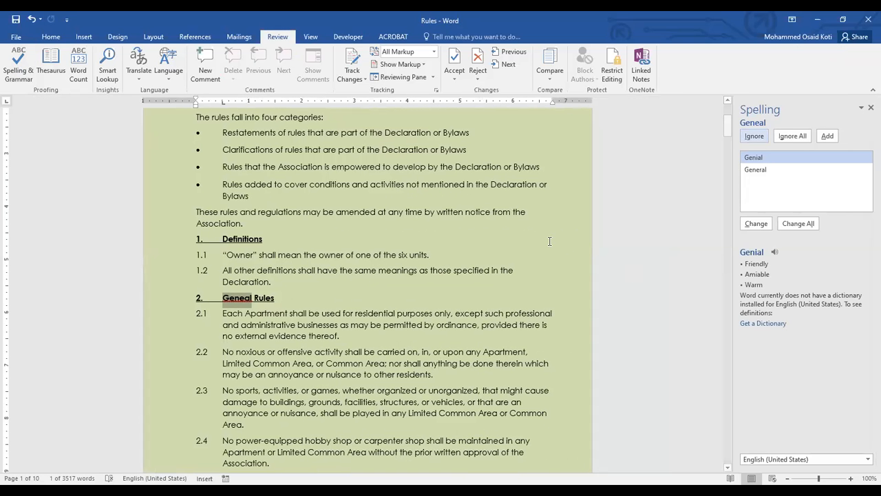
scroll(551, 234, "up", 5)
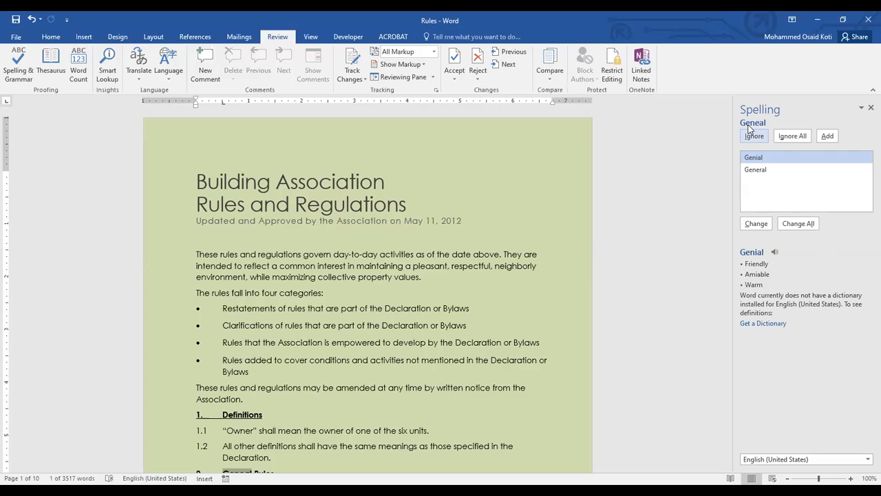
scroll(436, 328, "down", 4)
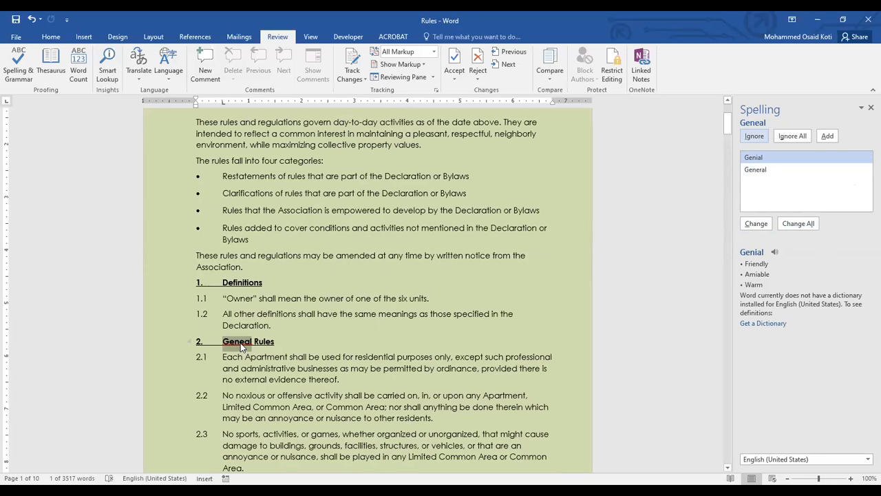
left_click(760, 172)
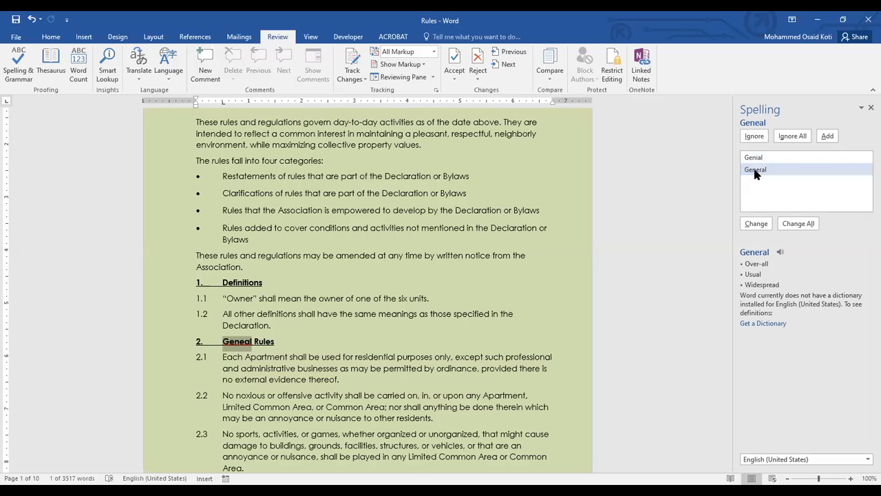
left_click(798, 224)
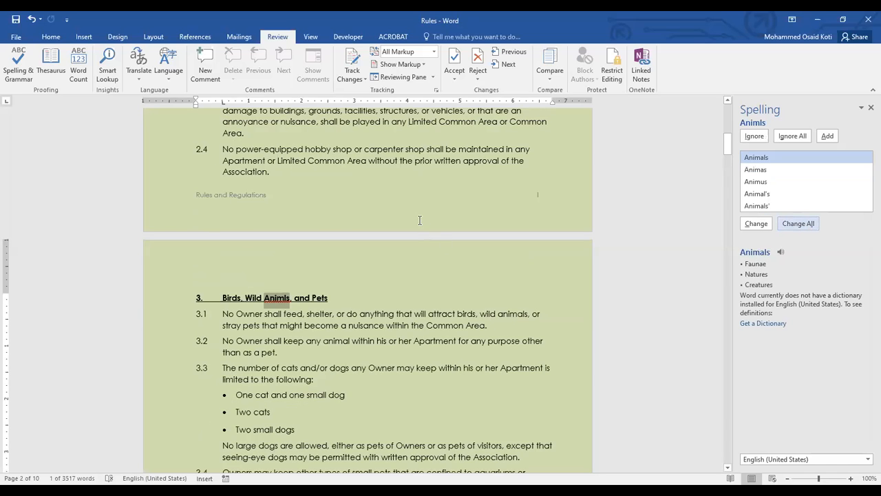
scroll(355, 212, "up", 7)
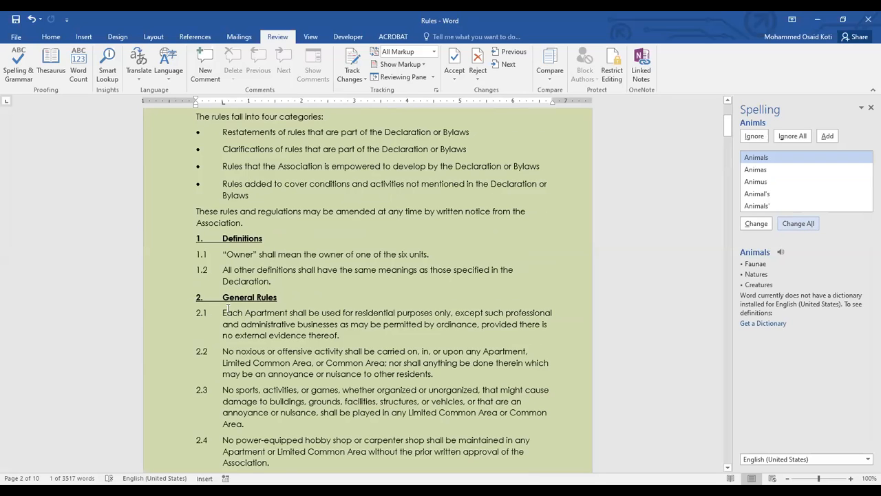
Step: Change all occurrences of "Animls" to "Animals" and of "Storae" to "Storage" using the spelling suggestions
scroll(326, 303, "down", 5)
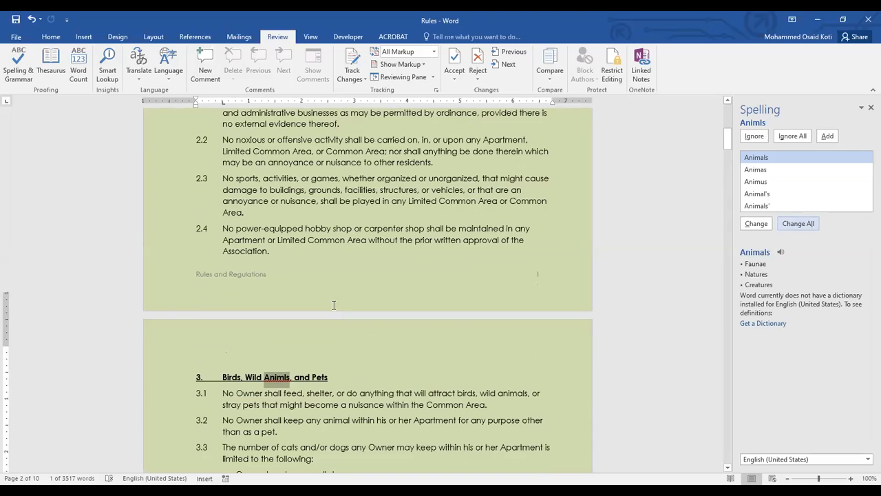
scroll(332, 301, "down", 2)
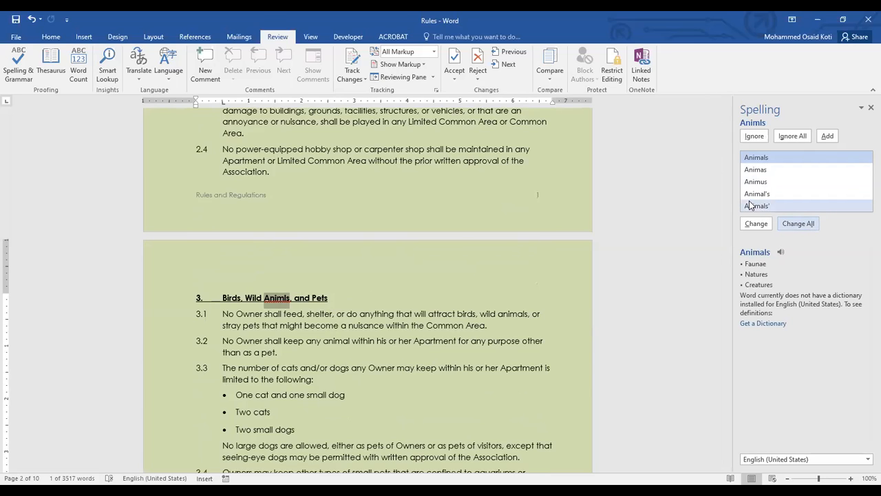
left_click(755, 160)
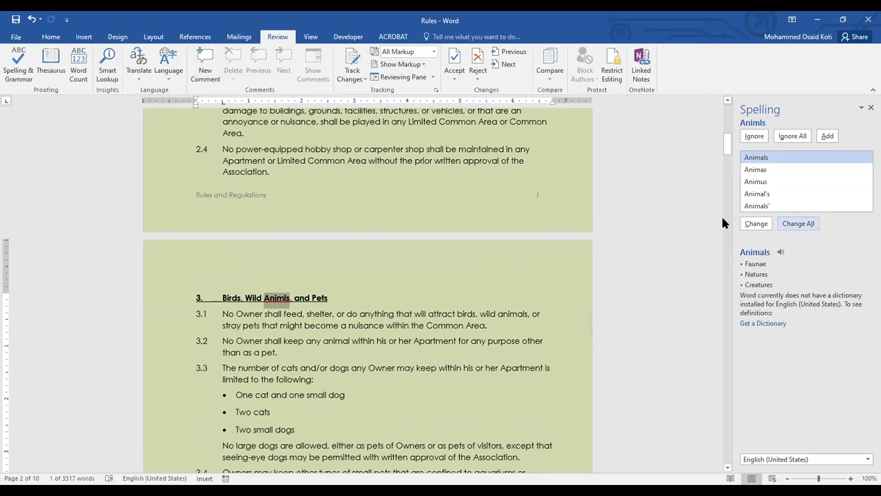
left_click(791, 226)
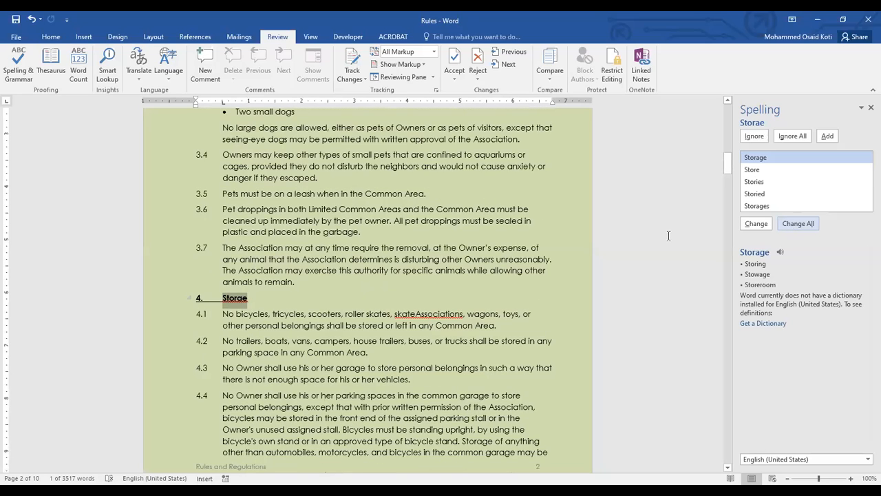
left_click(796, 222)
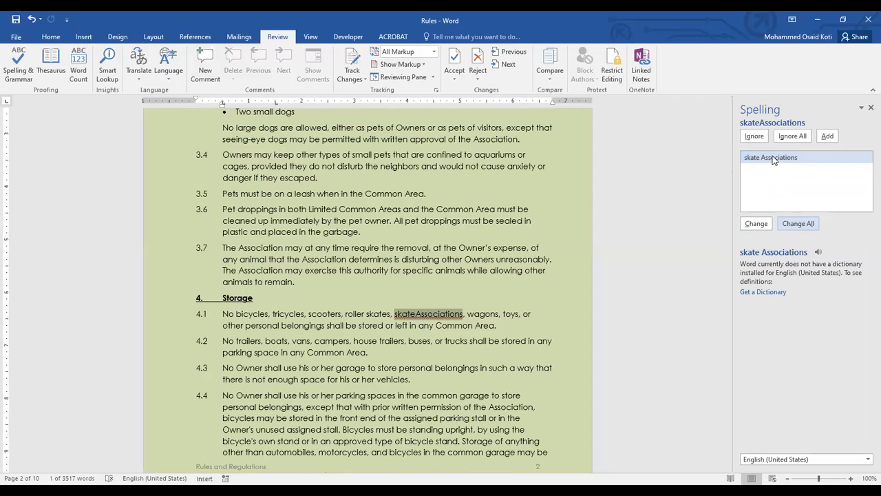
Step: Accept the suggested corrections "skate Associations" in rule 4.1 and "an" before "Association member" in rule 9.2
left_click(755, 224)
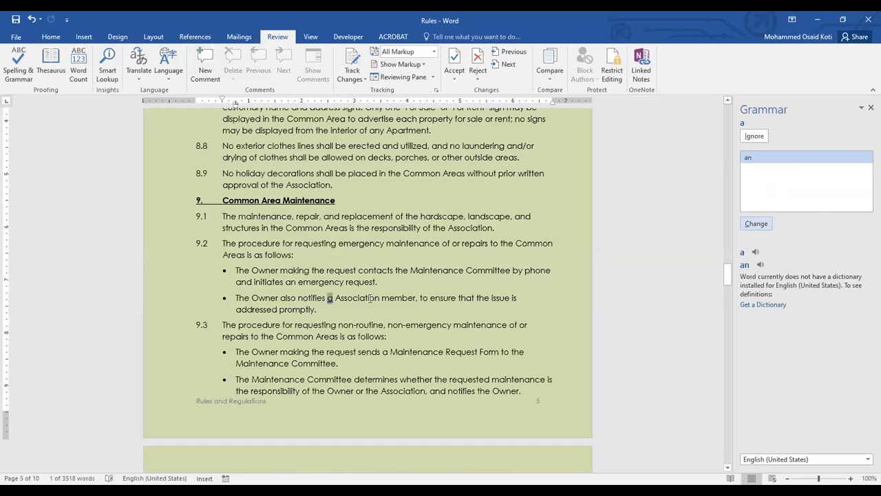
left_click(288, 301)
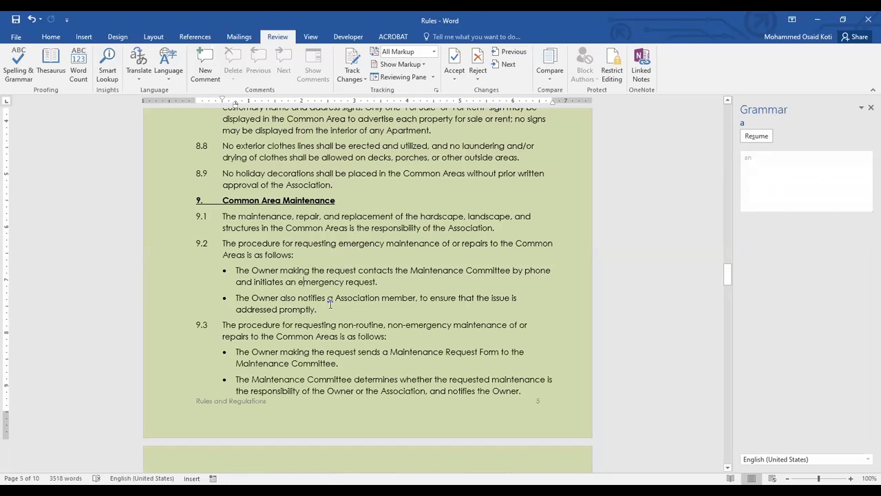
left_click_drag(333, 299, 327, 299)
left_click(336, 249)
left_click_drag(334, 298, 327, 298)
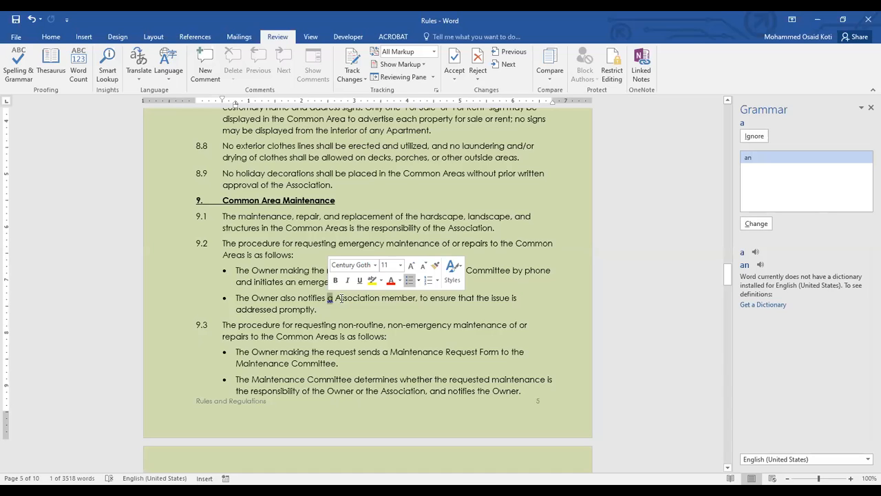
left_click(341, 298)
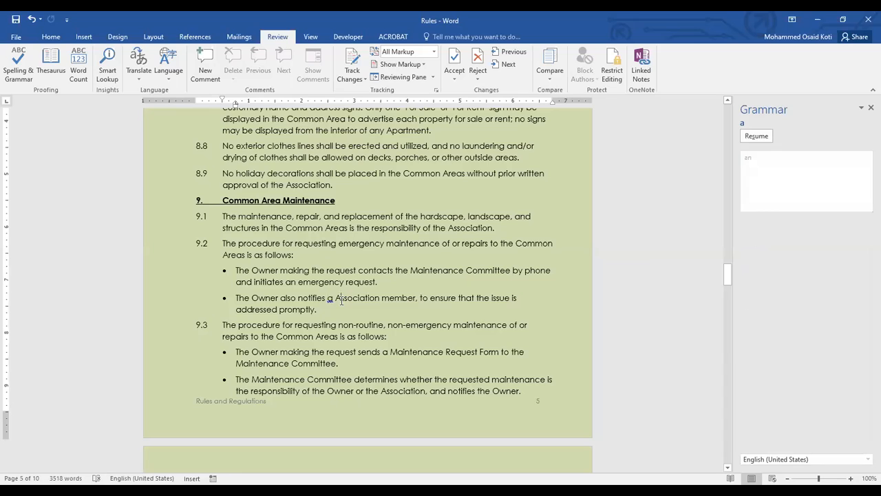
left_click(333, 299)
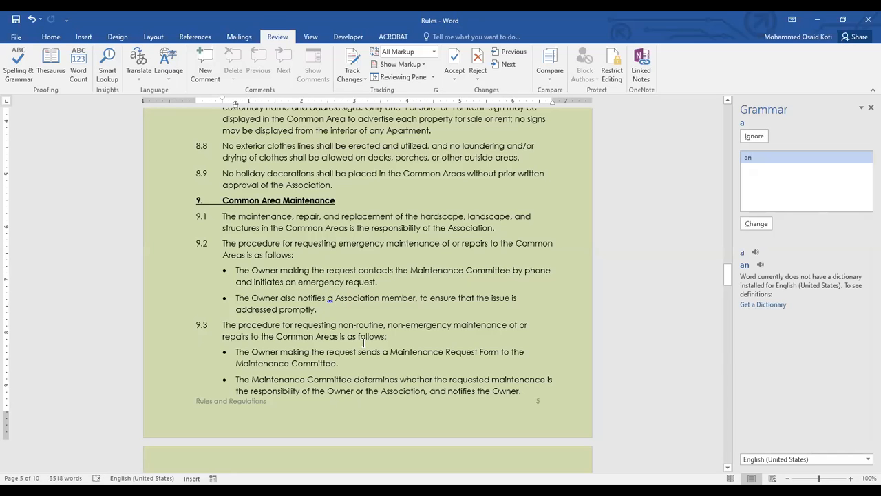
left_click(757, 224)
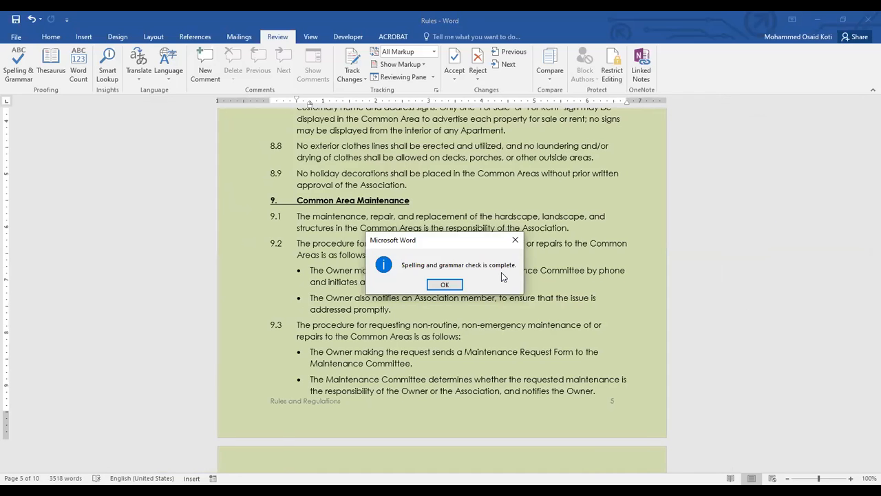
Step: Dismiss the finished spelling and grammar check and return to the beginning of the document
left_click(445, 283)
scroll(405, 258, "up", 15)
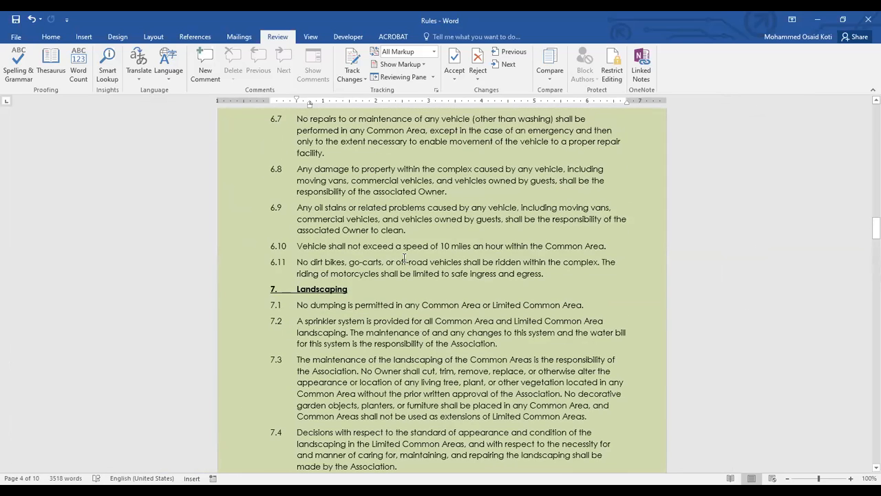
key("ctrl+Home")
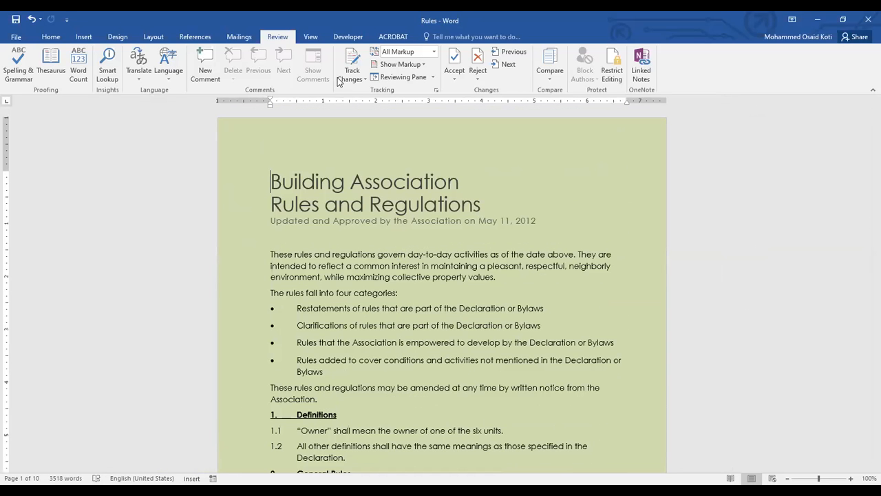